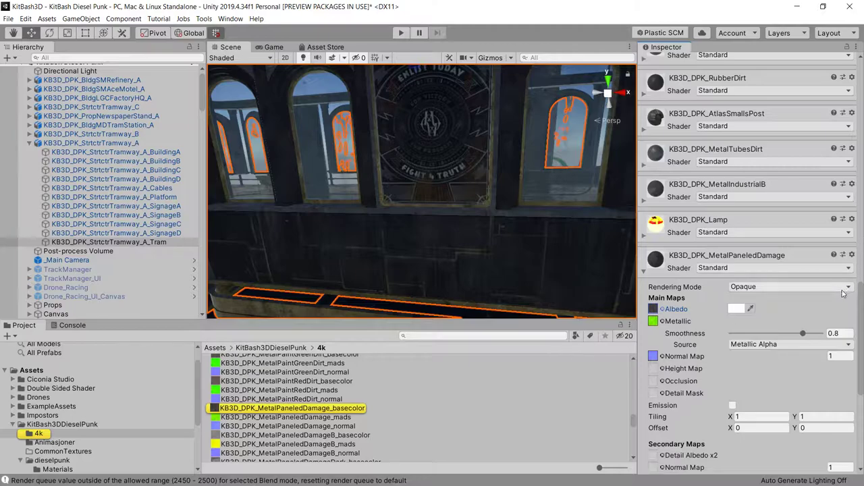
Change the KB3D_DPK_MetalPaneledDamage material's shader from Standard to DoubleSided/Standard
click(848, 267)
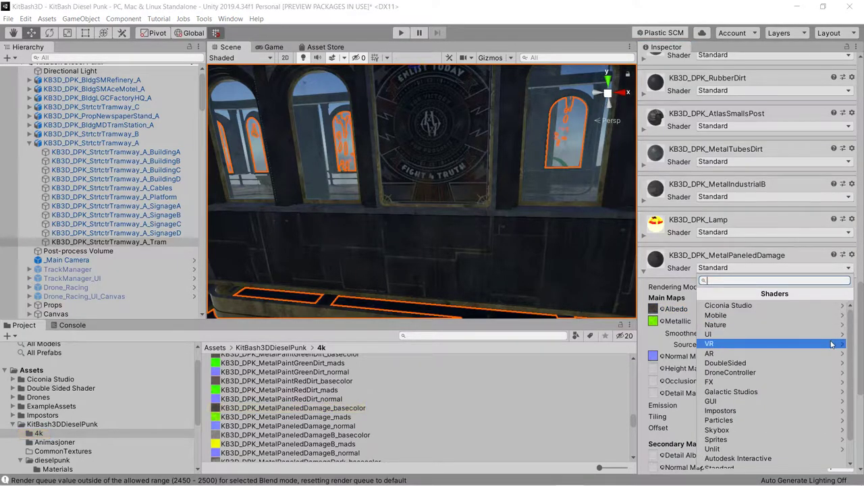
click(800, 363)
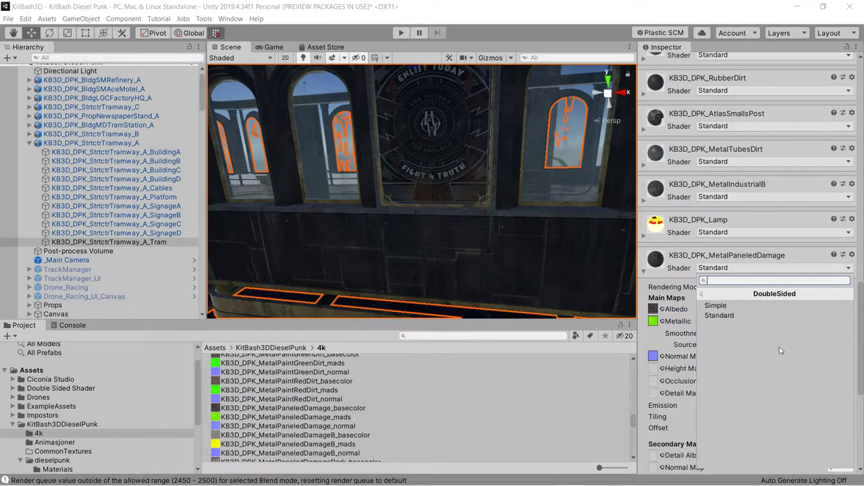
click(740, 315)
right_drag(492, 233, 485, 279)
key(z)
key(w)
key(s)
key(e)
key(w)
key(s)
Assign the KB3D_DPK_MetalPaneledDamage_basecolor texture to the material's Front Faces Albedo
drag(861, 258, 861, 288)
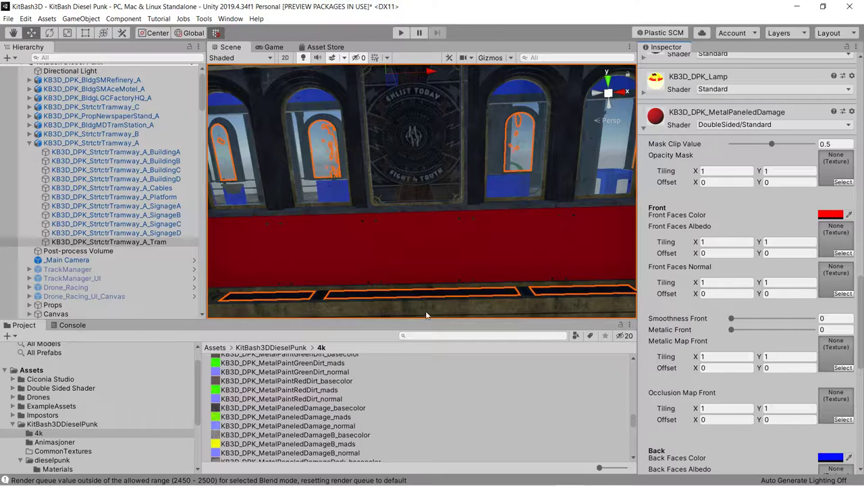
click(634, 459)
click(634, 459)
click(633, 459)
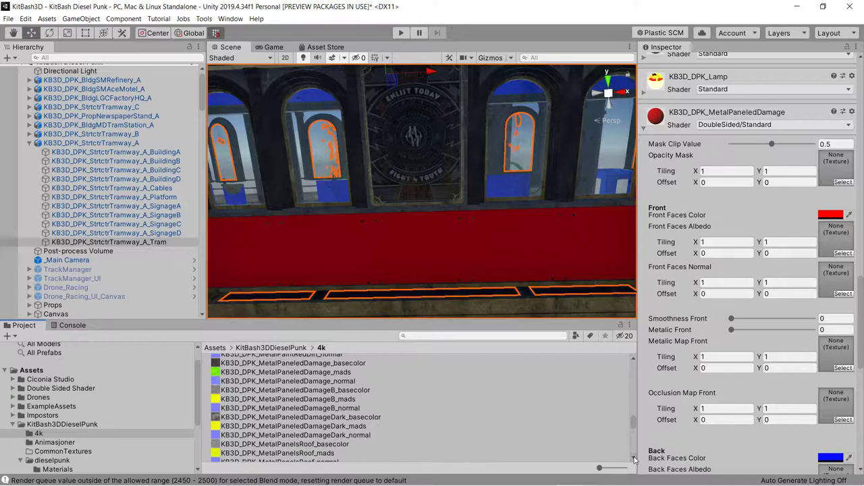
click(216, 365)
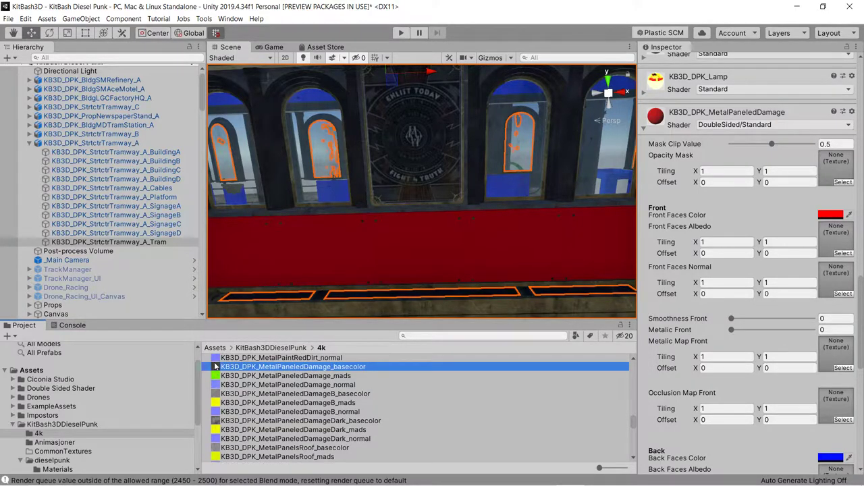
drag(717, 211, 836, 234)
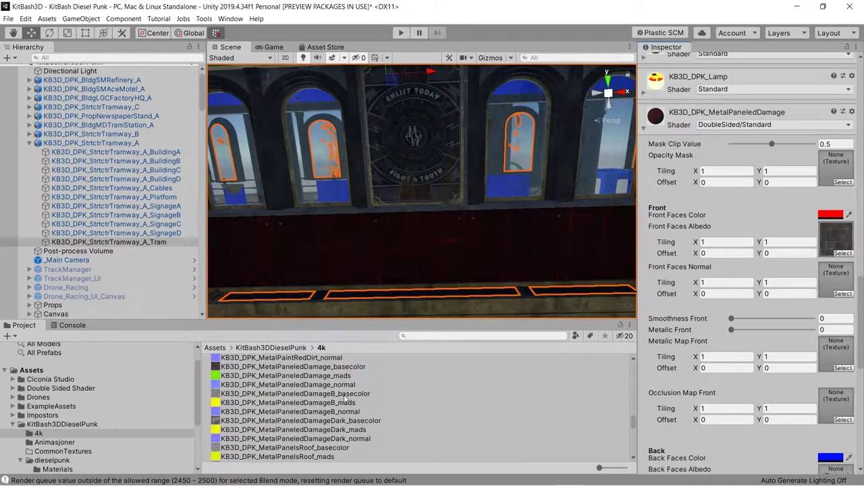
Assign KB3D_DPK_MetalPaneledDamage_normal to Front Faces Normal and KB3D_DPK_MetalPaneledDamage_mads to Metalic Map Front
click(216, 386)
drag(342, 378, 841, 285)
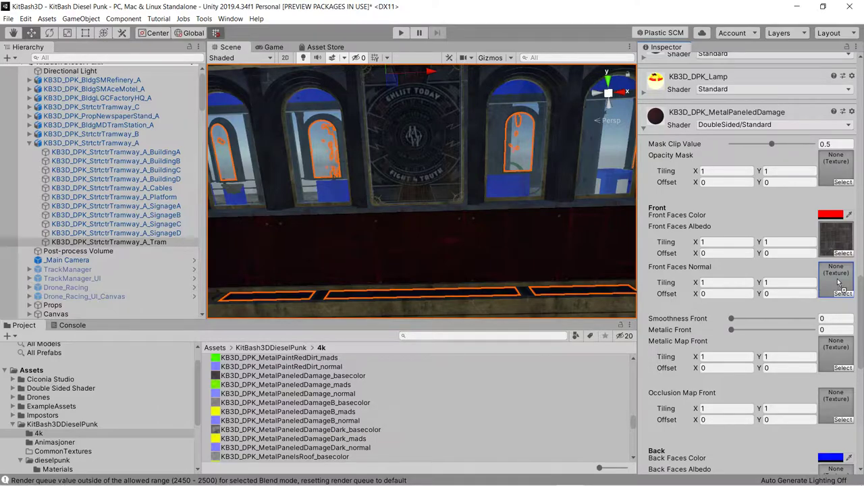
drag(839, 281, 839, 282)
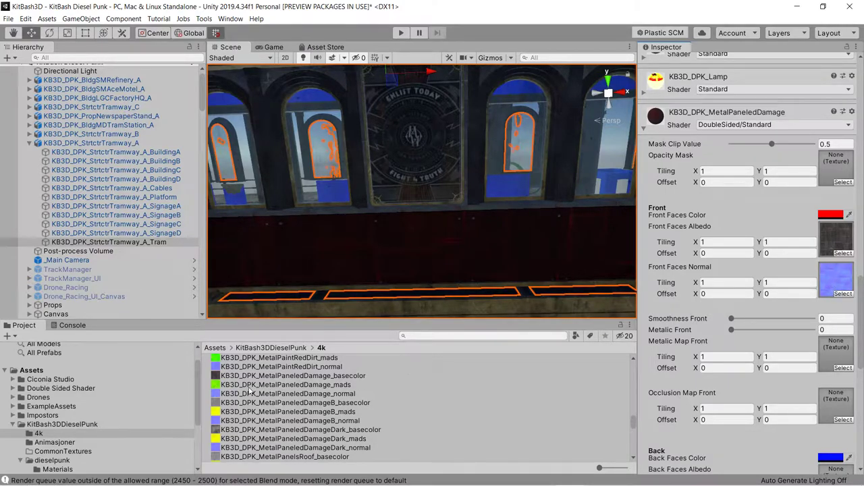
drag(217, 386, 834, 352)
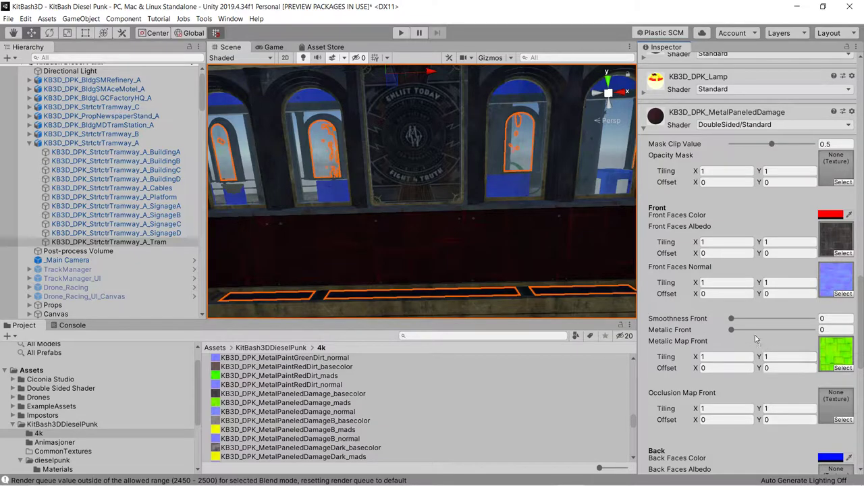
Set both Smoothness Front and Metalic Front of the paneled metal material to 0.5
click(830, 318)
text(.5)
click(830, 330)
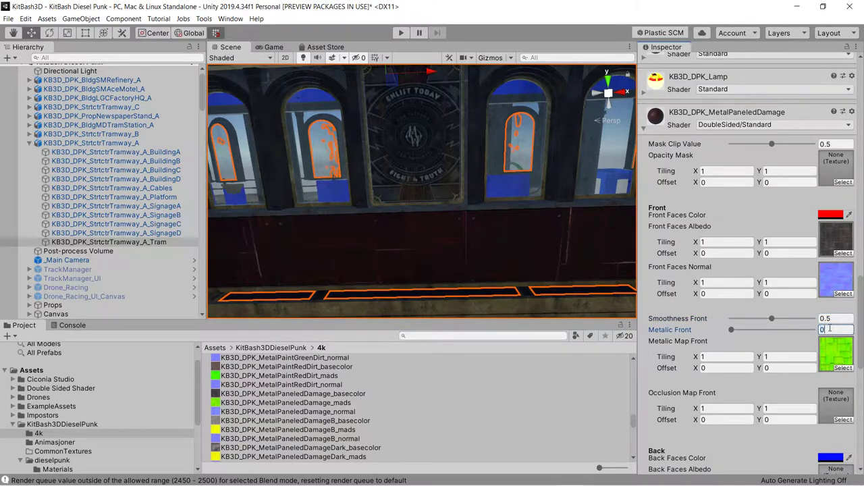
Change the Back Faces Color of the tram's MetalPaneledDamage material to dark grey
right_drag(519, 283, 527, 140)
key(s)
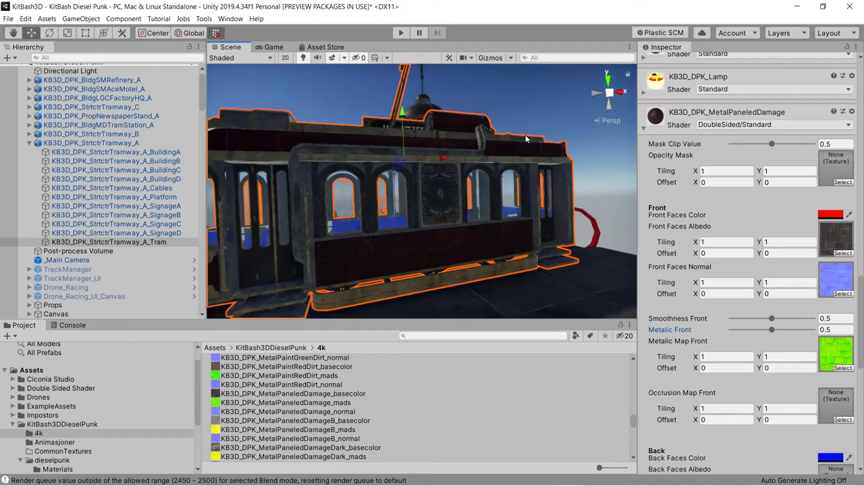
click(540, 95)
right_drag(538, 174, 464, 236)
key(w)
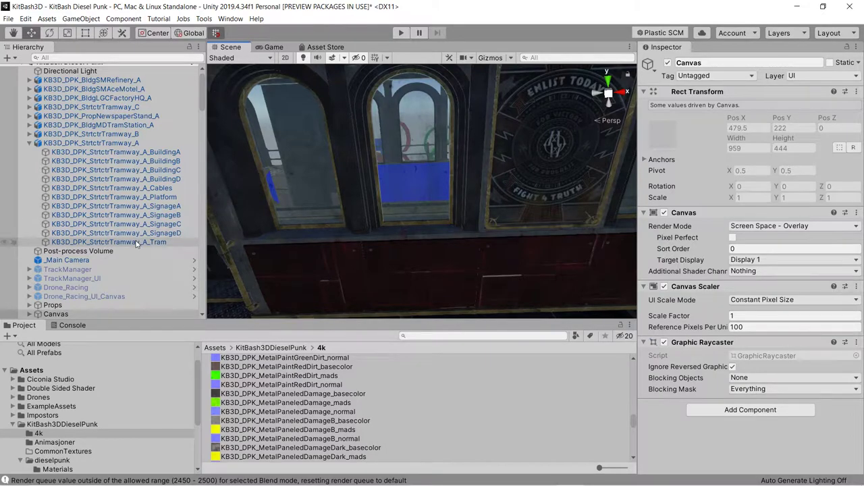
click(123, 242)
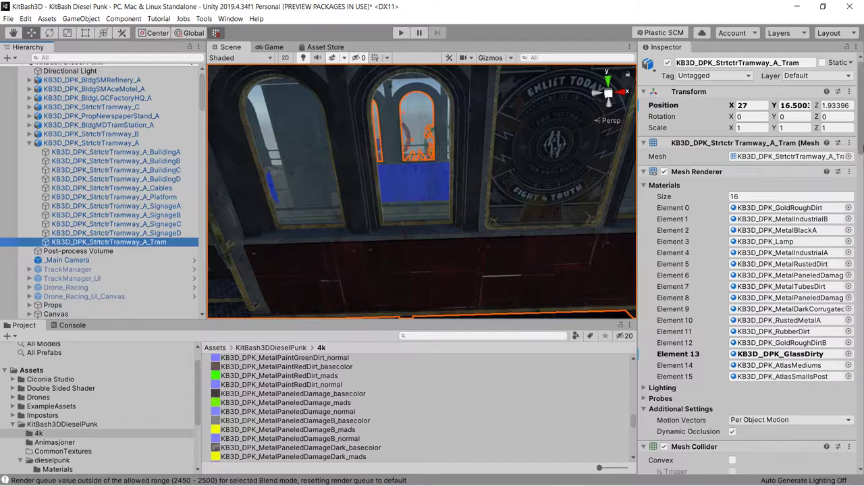
drag(862, 142, 862, 386)
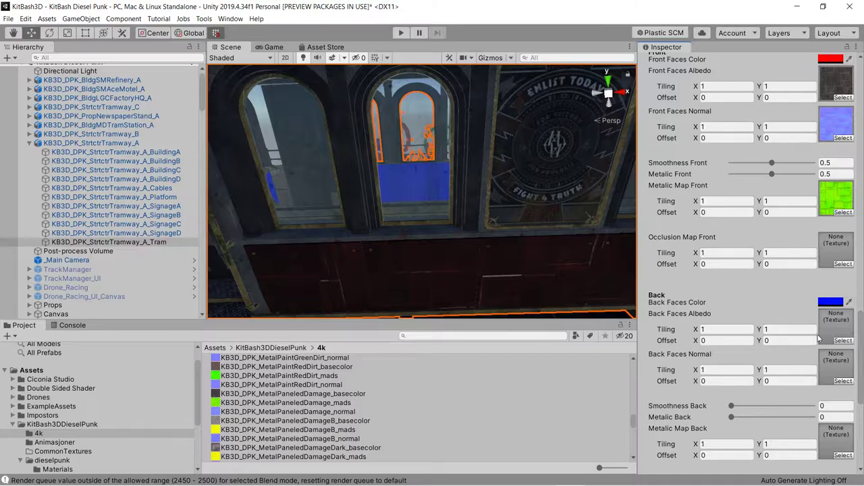
click(839, 304)
drag(522, 287, 520, 256)
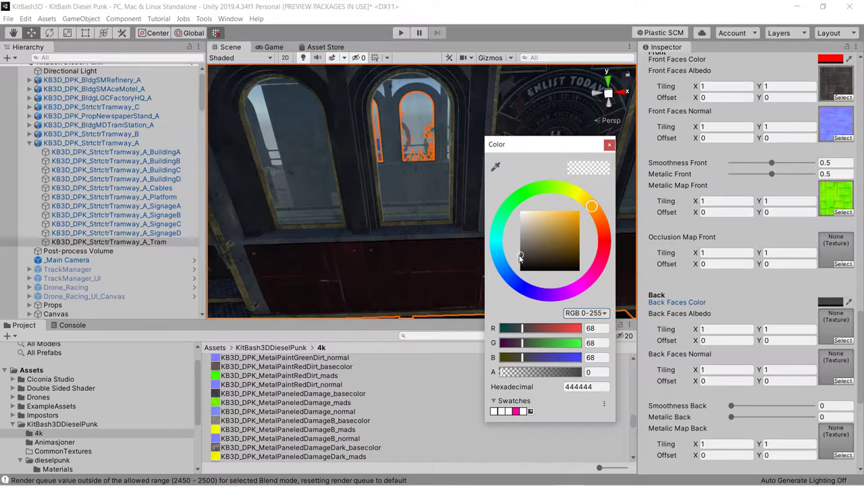
click(392, 277)
Assign the KB3D_DPK_PalimananStoneWhiteDirtB_basecolor texture to the material's Back Faces Albedo
key(a)
right_drag(395, 244, 499, 203)
alt+drag(499, 203, 544, 208)
right_drag(545, 209, 76, 216)
alt+drag(76, 216, 473, 227)
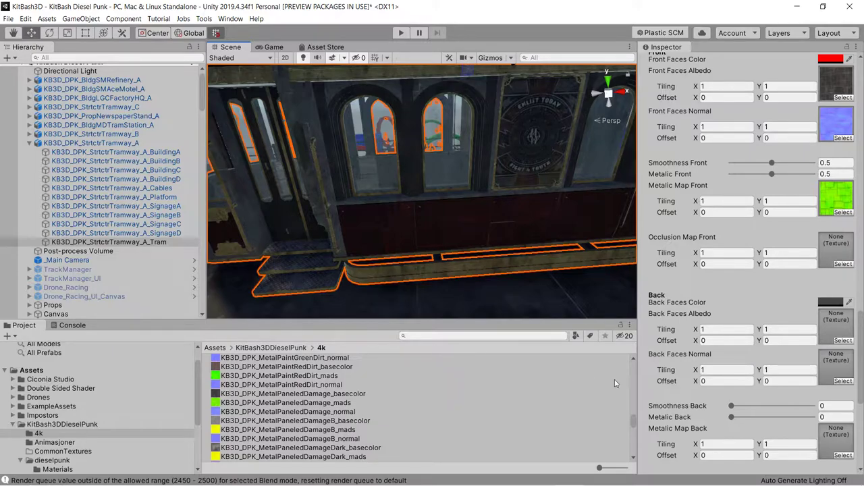
drag(632, 412, 634, 433)
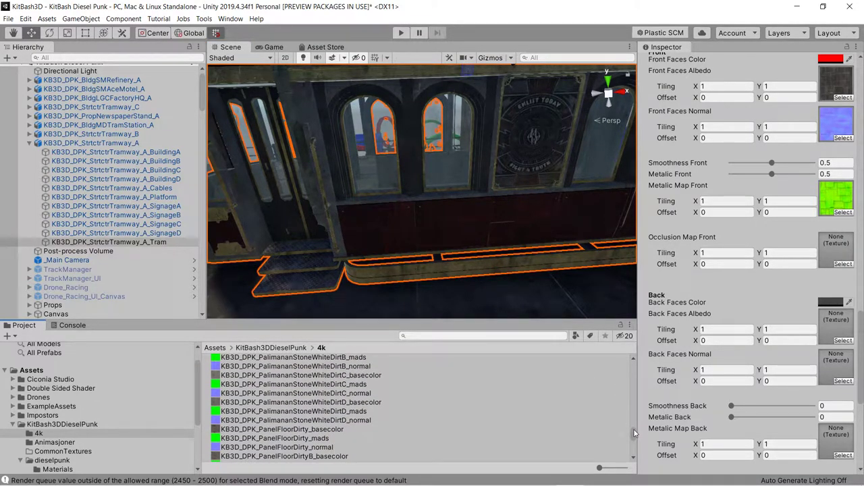
click(633, 360)
click(633, 361)
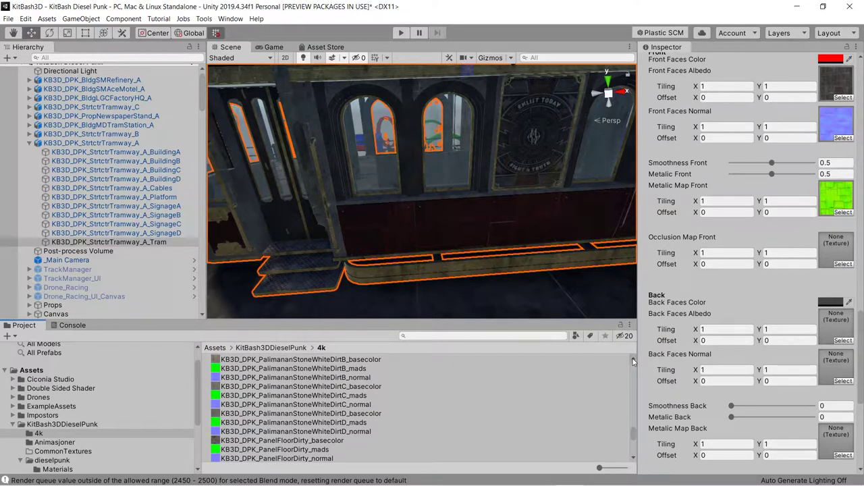
click(633, 361)
click(633, 456)
drag(216, 361, 834, 321)
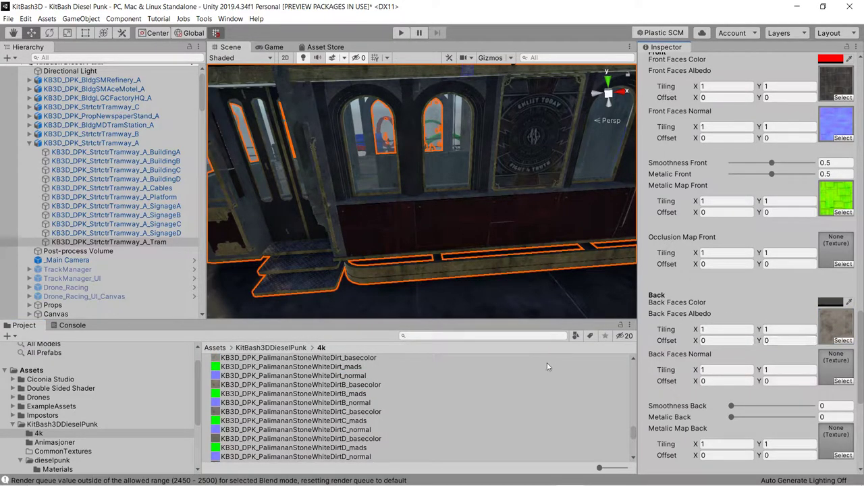
Assign KB3D_DPK_PalimananStoneWhiteDirtB_normal to Back Faces Normal and KB3D_DPK_PalimananStoneWhiteDirtB_mads to Metalic Map Back
click(846, 323)
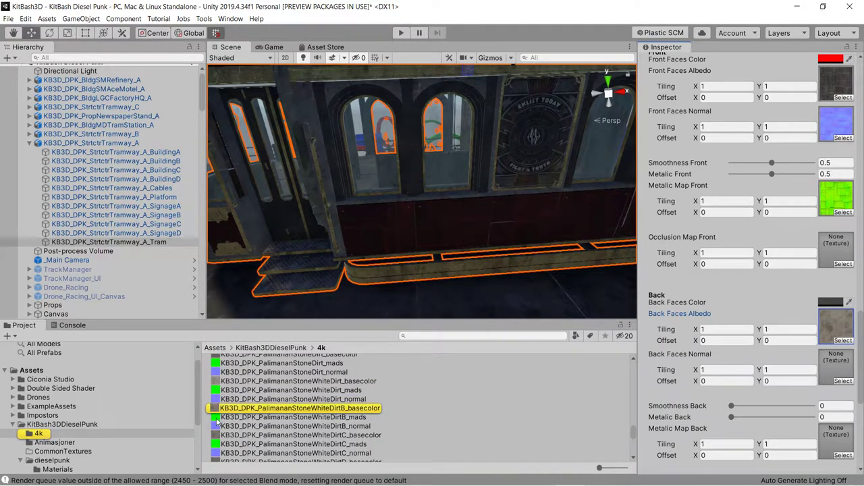
drag(217, 424, 841, 359)
click(840, 363)
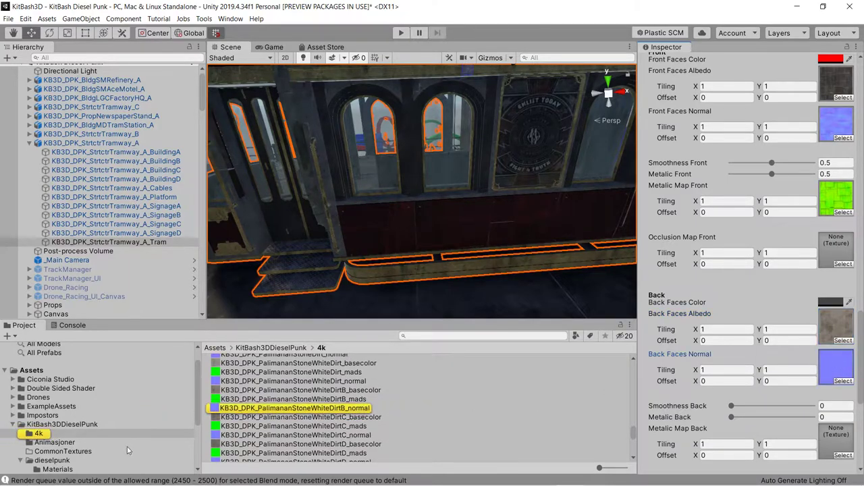
click(215, 400)
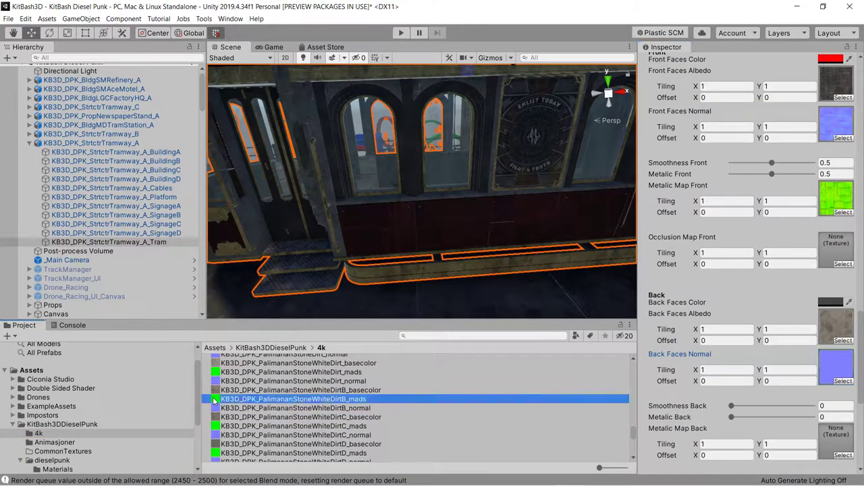
drag(214, 401, 758, 381)
drag(800, 410, 840, 439)
Set Smoothness Back to 0.8 and Metalic Back to 0.5
drag(733, 406, 789, 406)
click(841, 405)
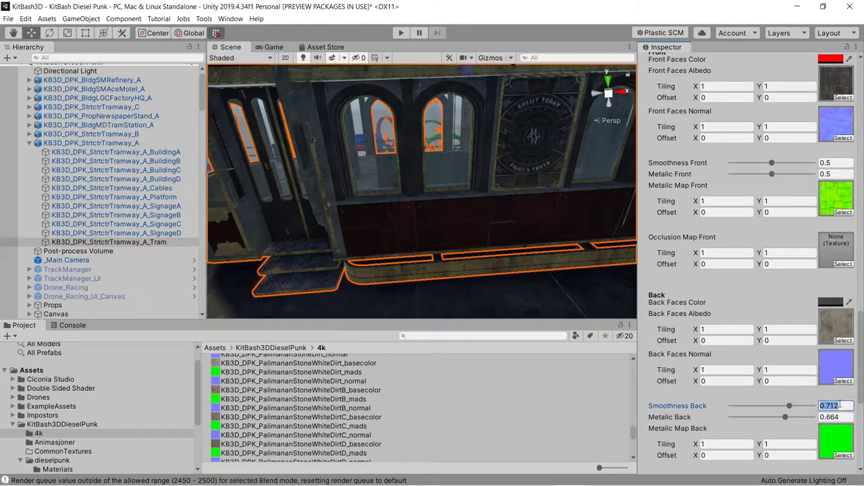
text(0.8)
click(846, 417)
text(0)
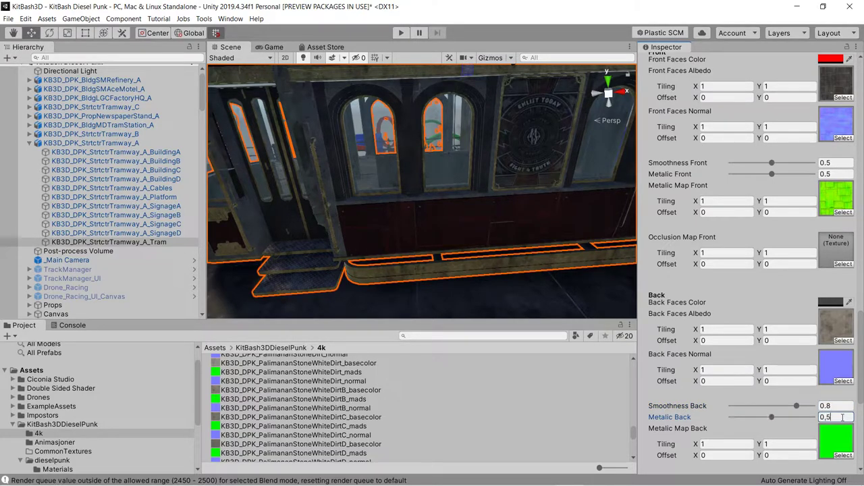
key(Return)
Examine the tram's retextured panels in the scene from a distance and close up, with nothing selected
mouse_move(861, 336)
mouse_down()
mouse_move(862, 398)
mouse_move(863, 348)
mouse_up()
right_drag(461, 287, 324, 195)
key(s)
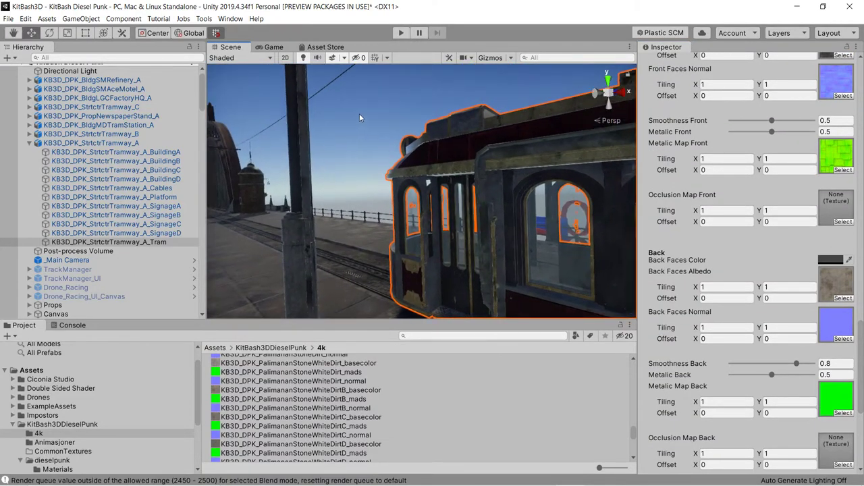
click(358, 113)
right_drag(358, 121, 397, 220)
key(w)
alt+drag(397, 220, 439, 231)
right_drag(444, 220, 269, 245)
Set the Front Faces Color of the tram's MetalPaneledDamage material to white (FFFFFF)
click(143, 242)
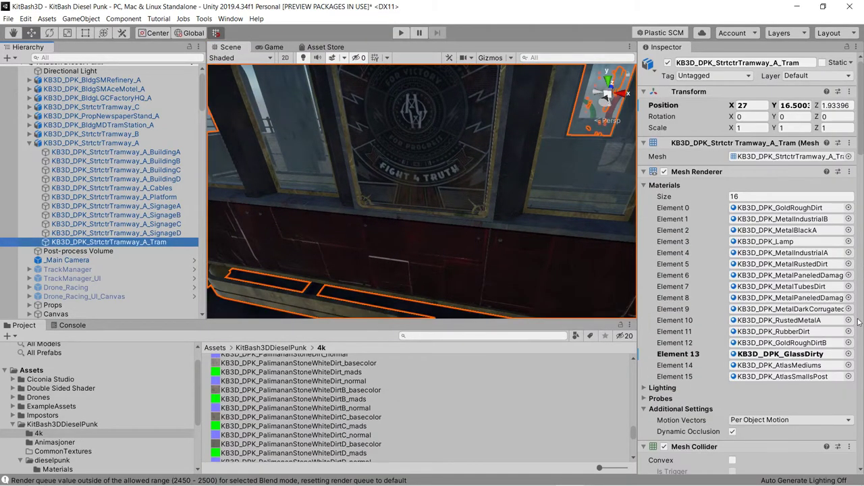
drag(863, 139, 861, 364)
click(832, 176)
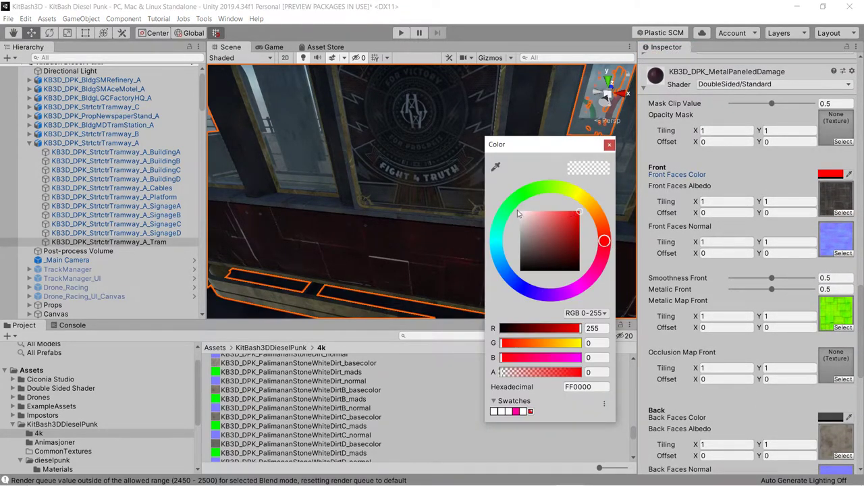
drag(550, 216, 501, 213)
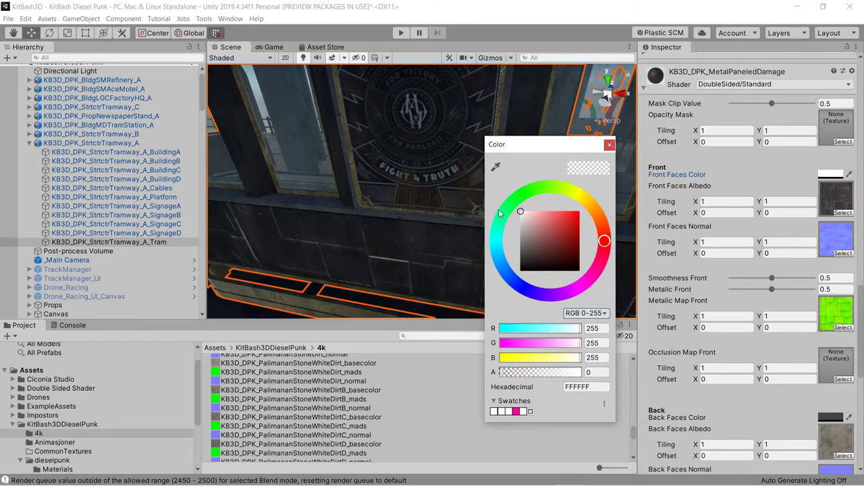
click(610, 145)
Set the material's Back Faces Color to white (FFFFFF) and deselect the tram in the scene
scroll(854, 275, down, 3)
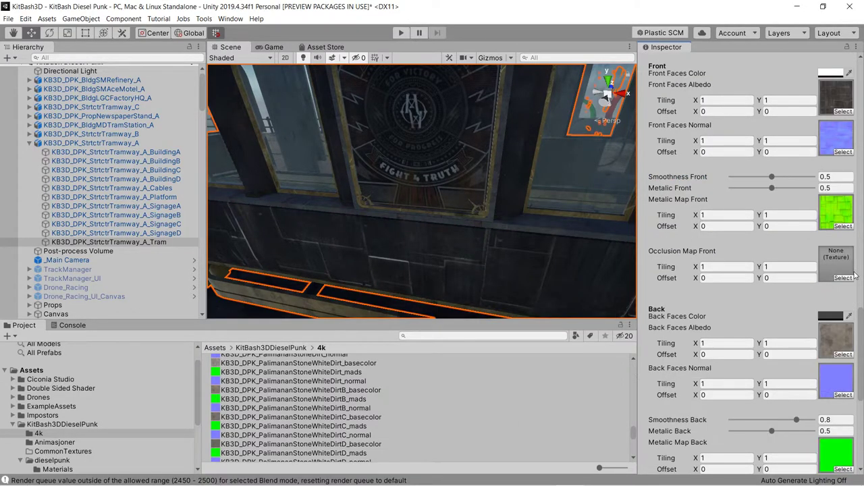
click(831, 316)
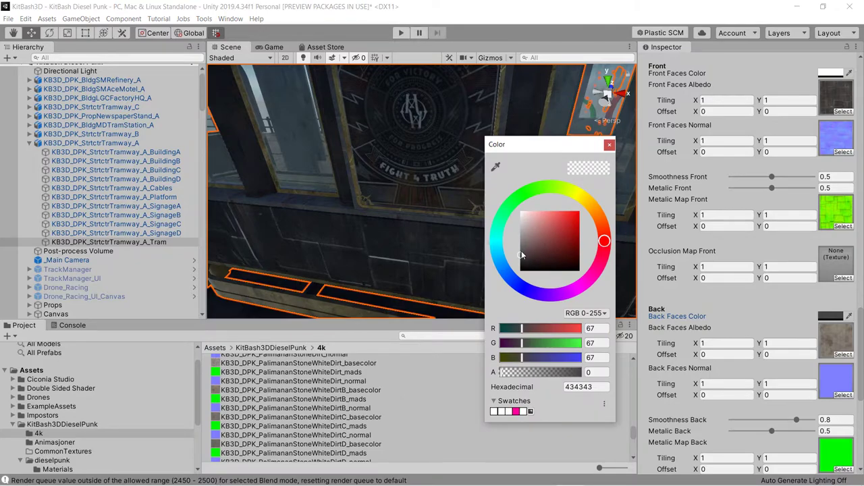
click(523, 216)
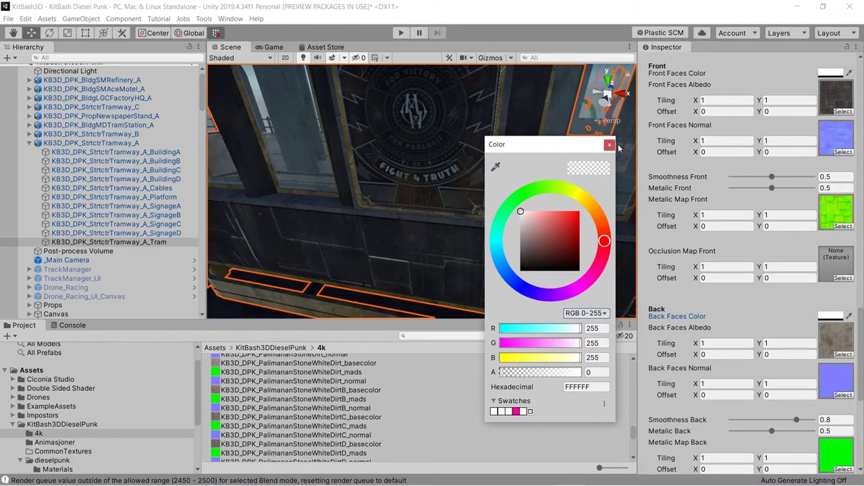
click(609, 144)
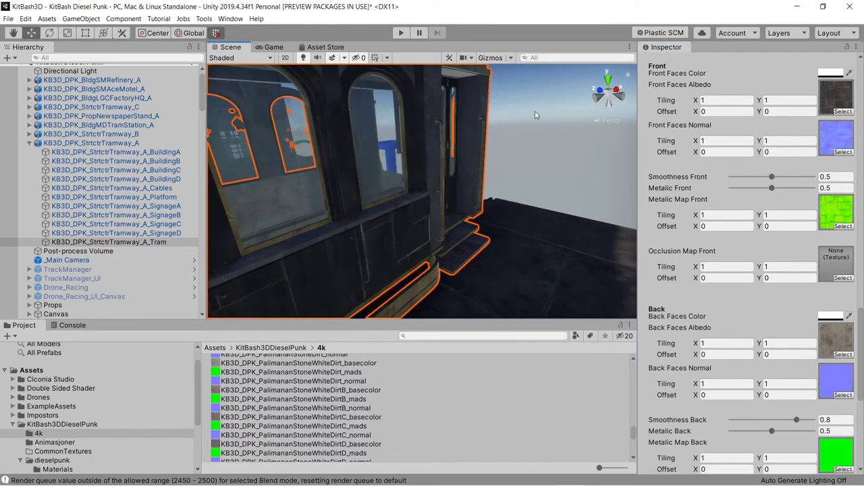
click(534, 114)
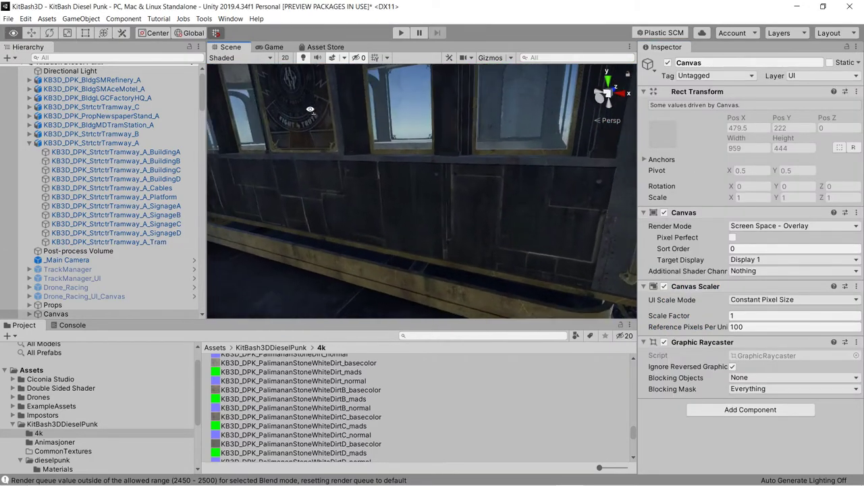